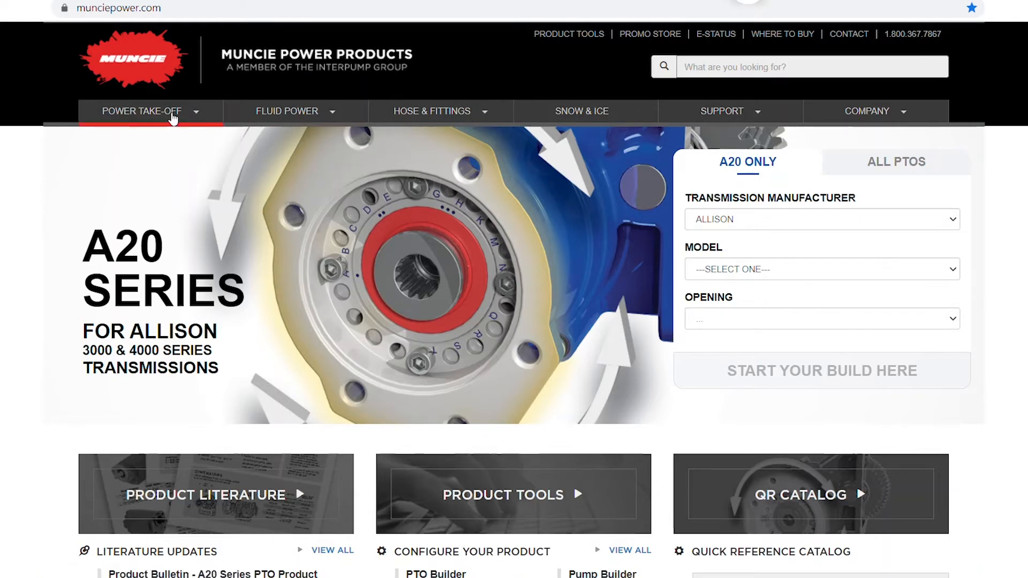
- Open the PTO Builder from the power take-off resources and set the transmission manufacturer to EATON/FULLER
left_click(172, 118)
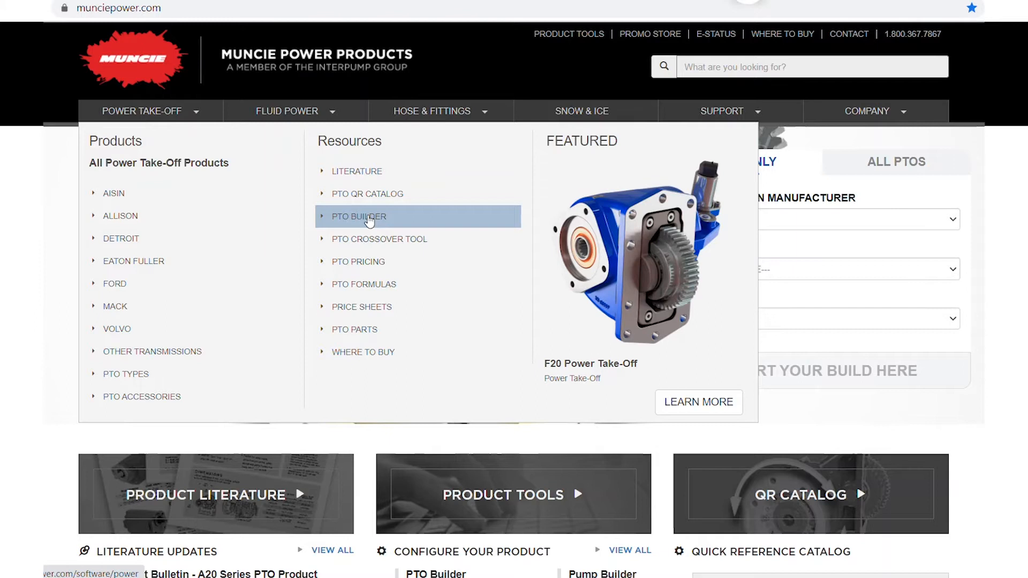
left_click(369, 217)
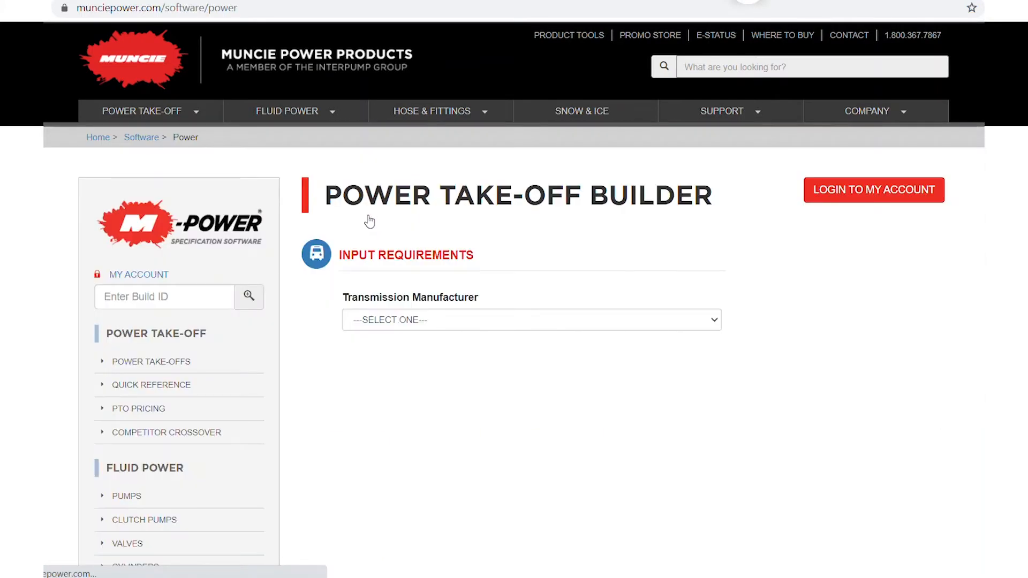
left_click(715, 320)
scroll(696, 297, "down", 1)
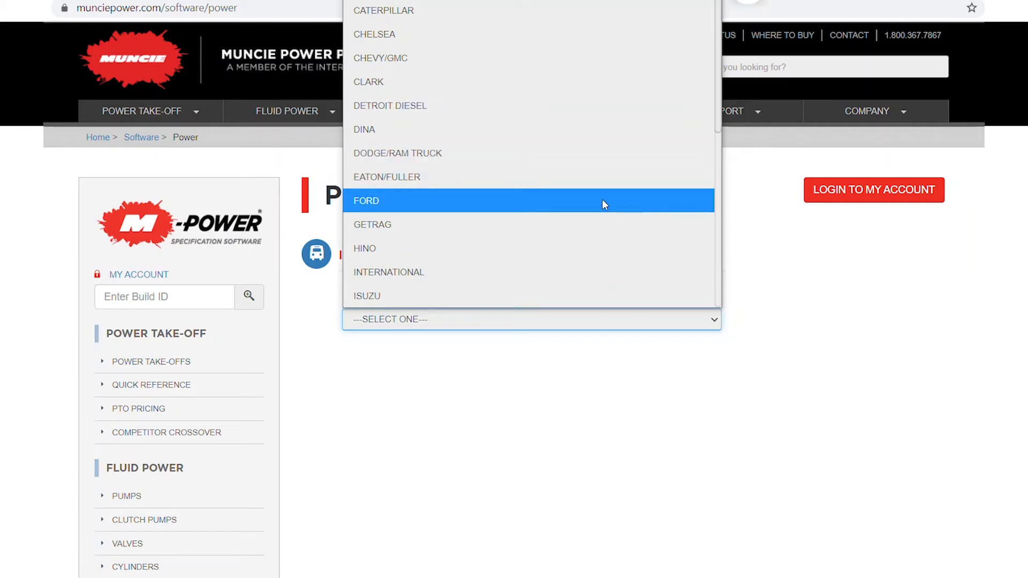
left_click(579, 183)
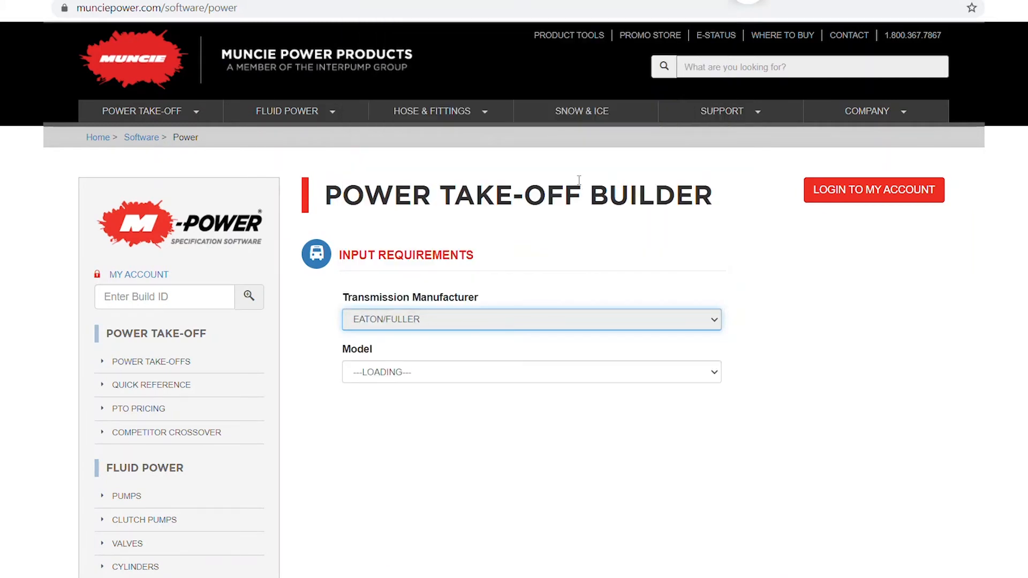
- Set the transmission model to FRO-16210C (FULL-38) and the opening to Bottom Only
left_click(717, 376)
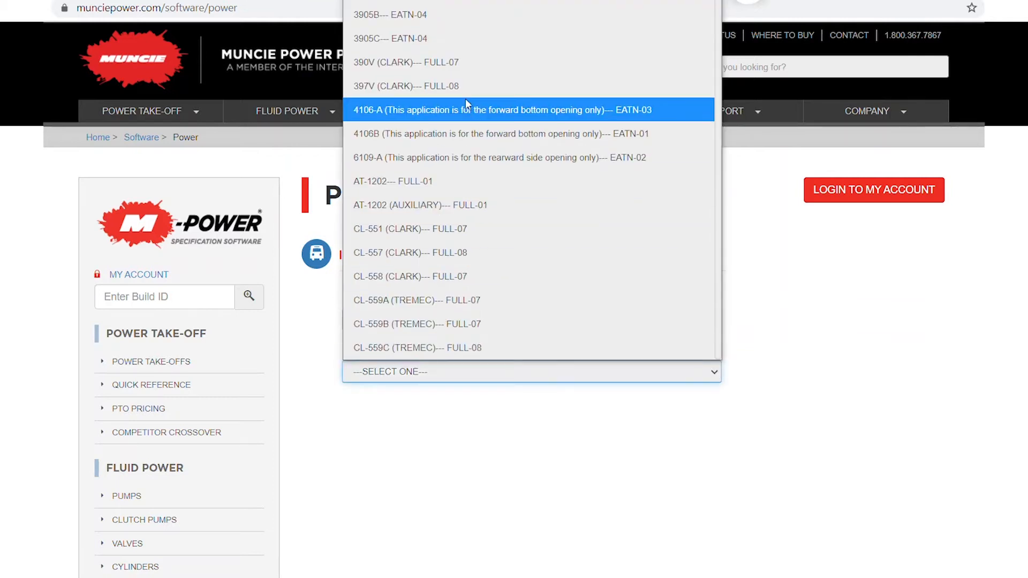
scroll(466, 103, "down", 15)
scroll(466, 103, "down", 15)
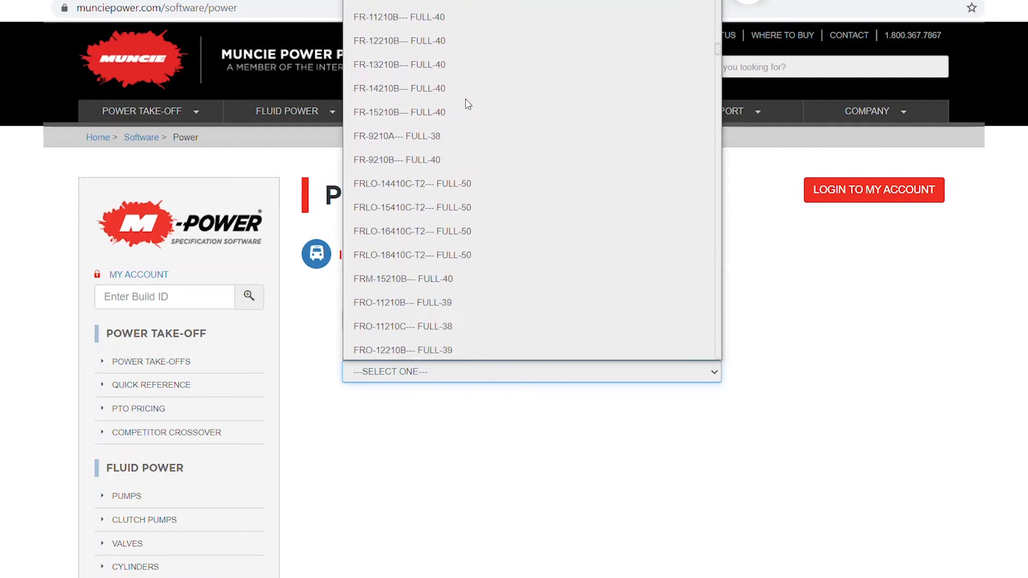
scroll(466, 103, "down", 6)
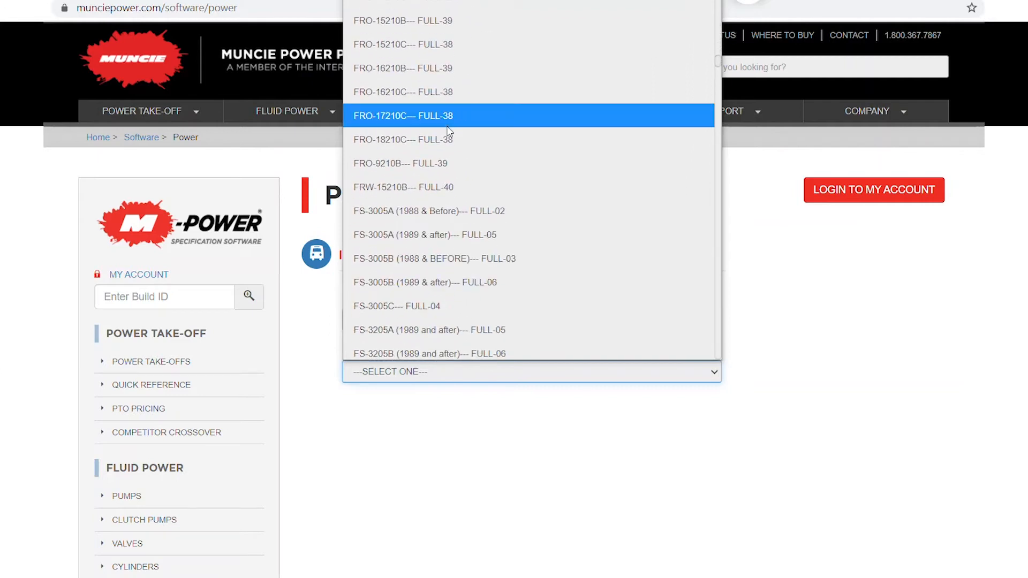
left_click(442, 95)
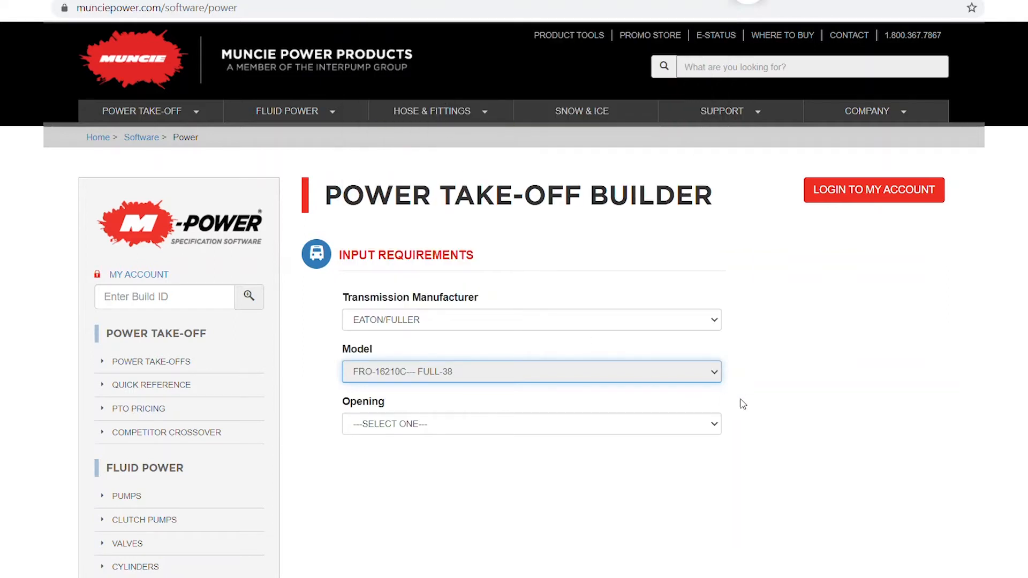
left_click(714, 426)
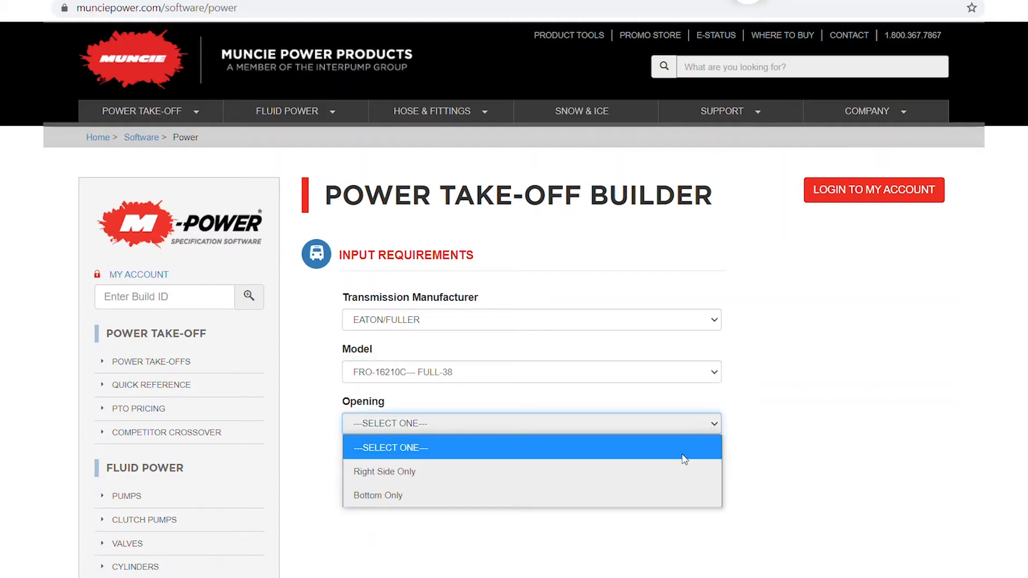
left_click(664, 496)
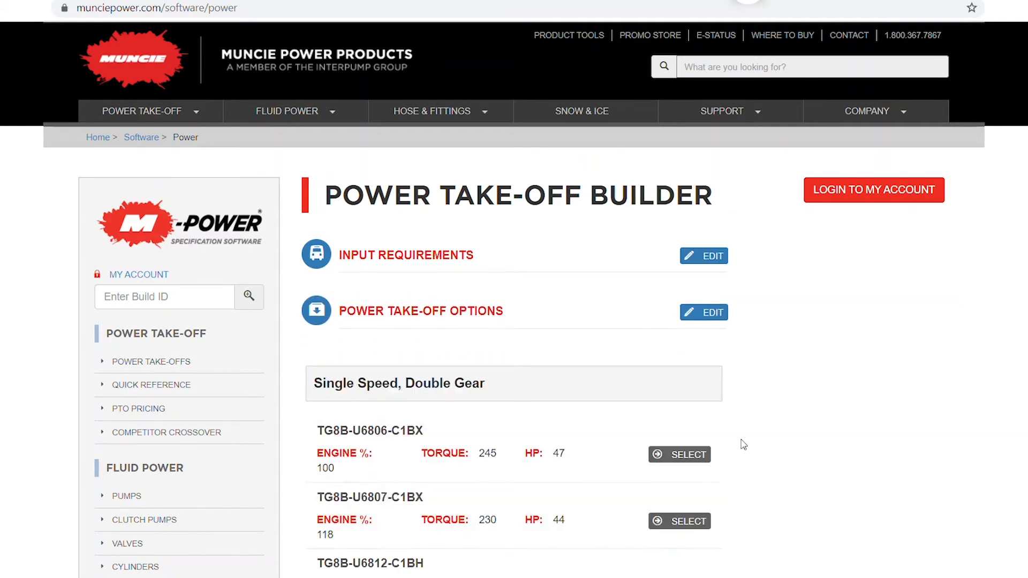
- Look through the power take-off options and select TG8B-U6806-C1BX under Single Speed, Double Gear
scroll(891, 351, "down", 5)
scroll(892, 350, "down", 12)
scroll(892, 350, "down", 8)
scroll(891, 350, "up", 9)
scroll(891, 350, "up", 20)
scroll(892, 351, "down", 5)
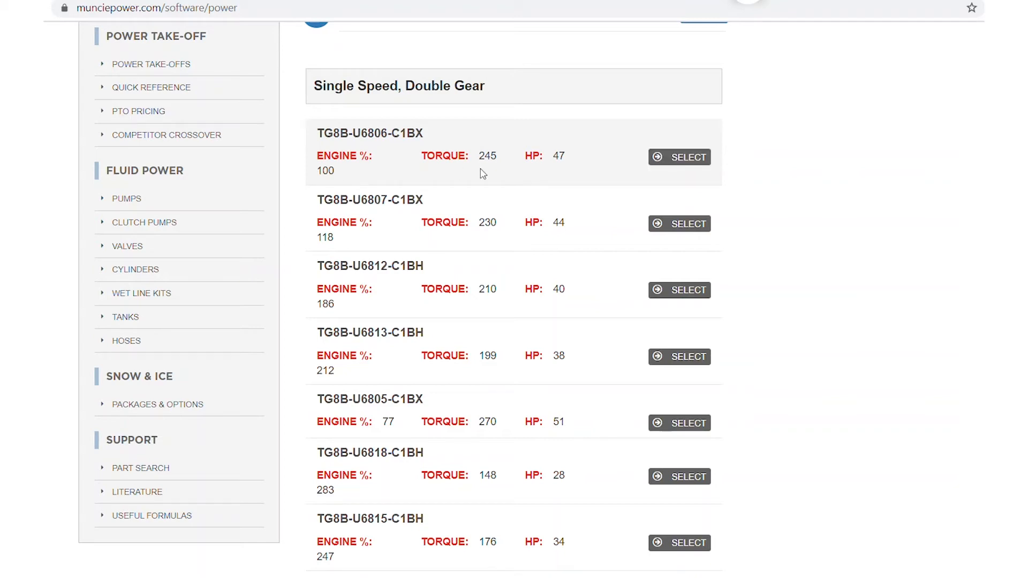
left_click(675, 160)
- Configure the PTO with shift option A, Manual Air Shift, 12 Volt Systems, and output option K, SAE "B" 2 or 4 Bolt, 7/8" 13 Spline
scroll(650, 199, "up", 4)
scroll(651, 208, "up", 1)
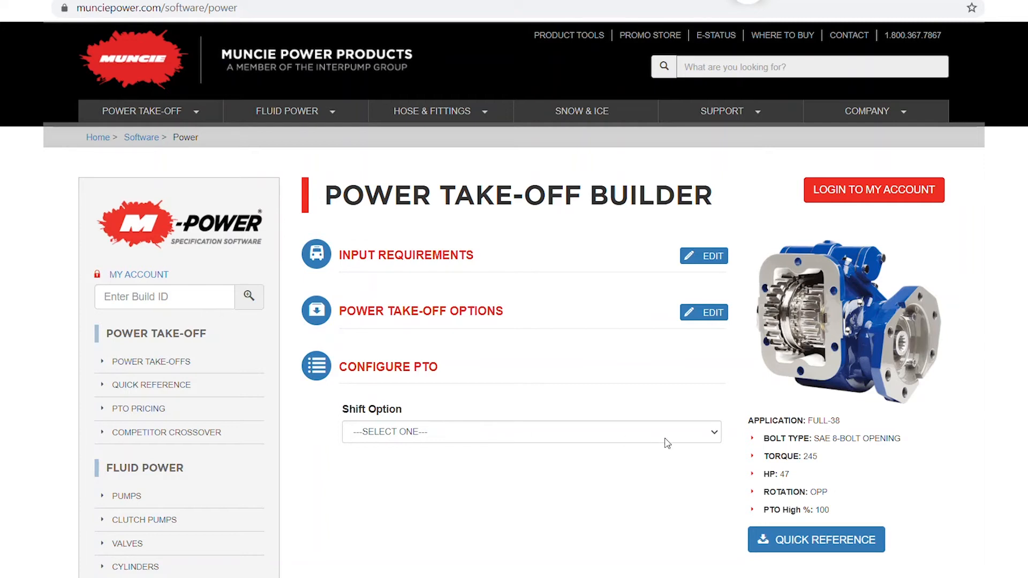
left_click(713, 438)
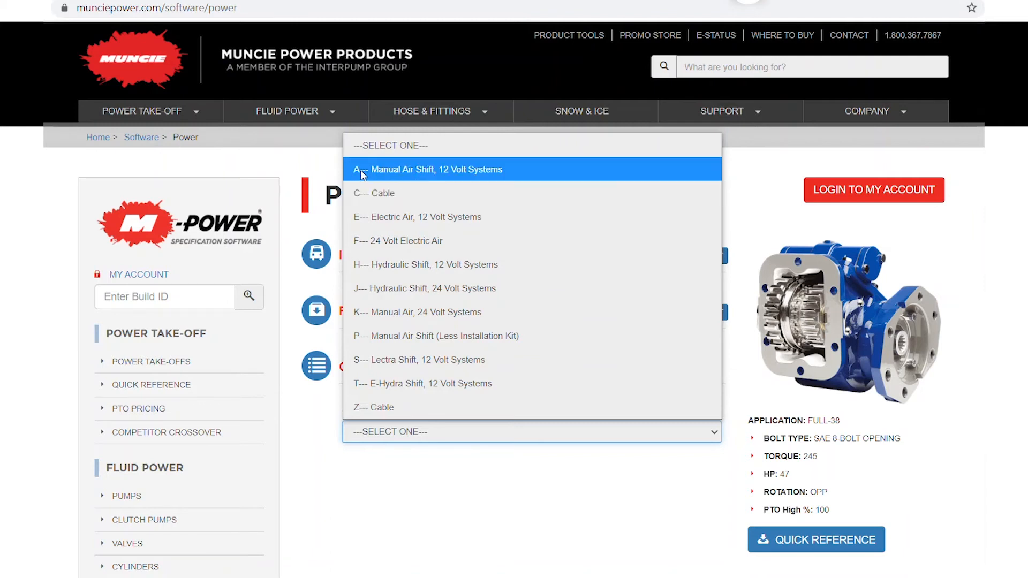
left_click(391, 170)
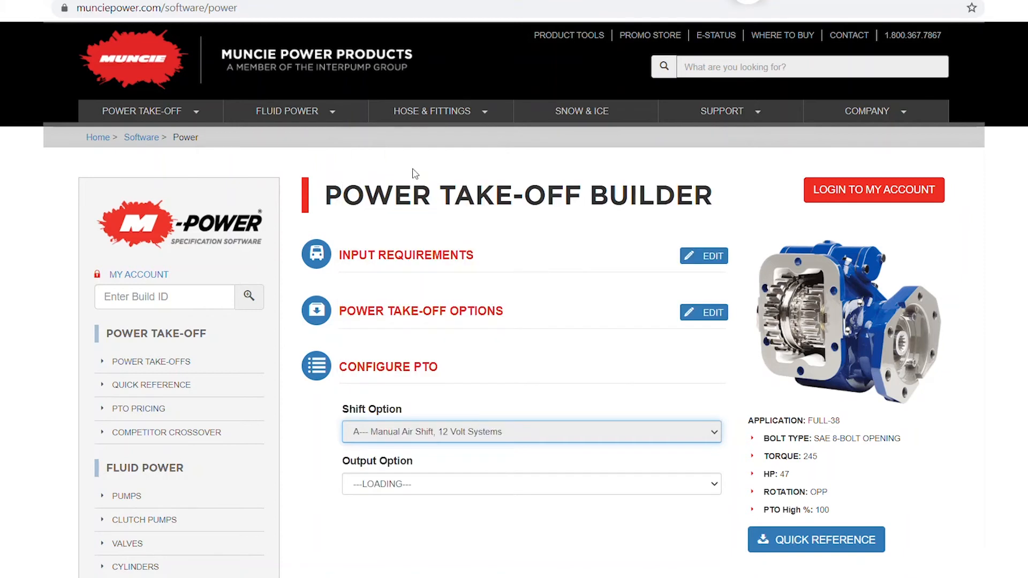
scroll(526, 364, "down", 3)
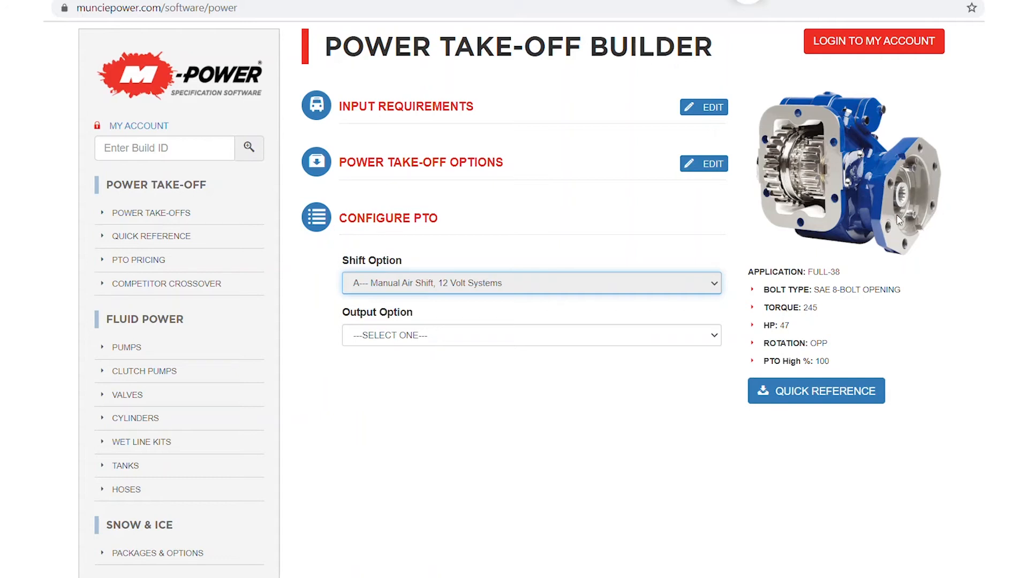
left_click(718, 339)
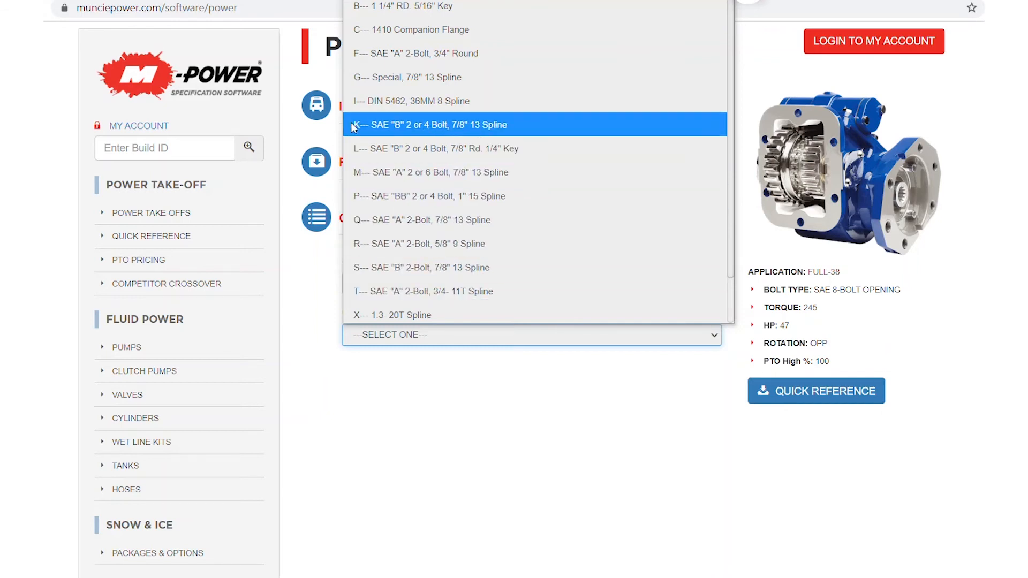
left_click(397, 129)
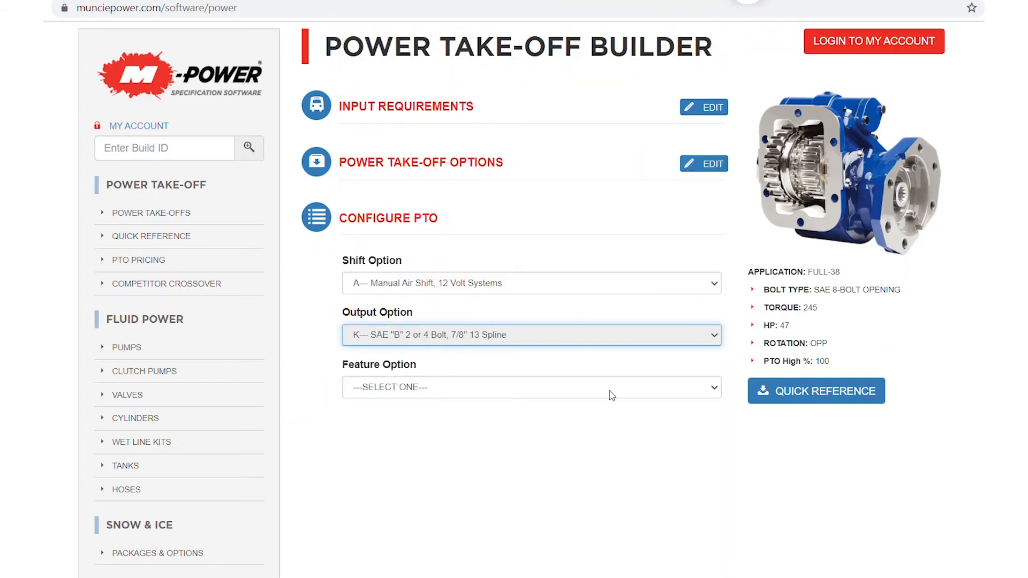
- Set the feature option to X, None, and complete the PTO build
left_click(715, 396)
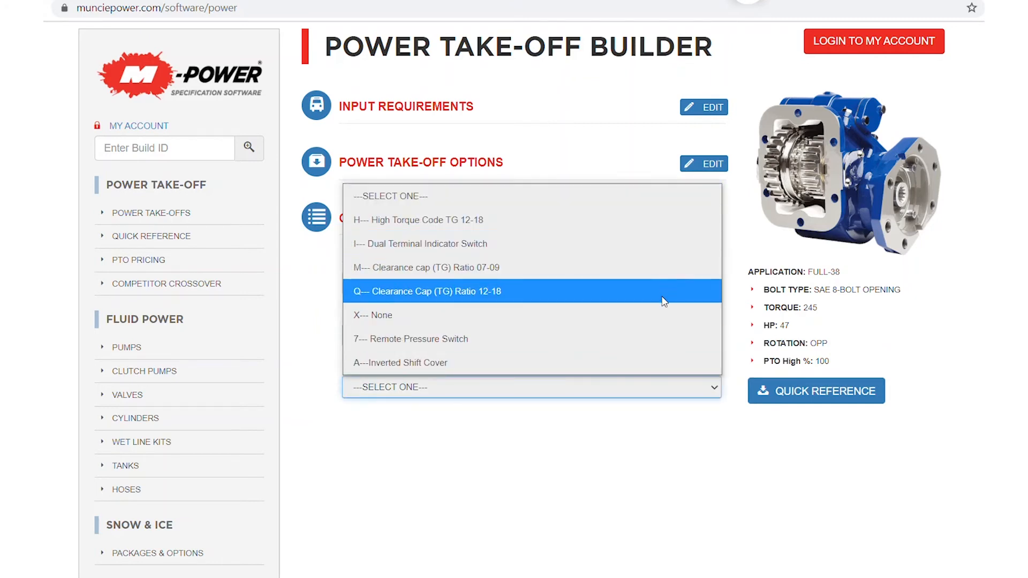
left_click(619, 316)
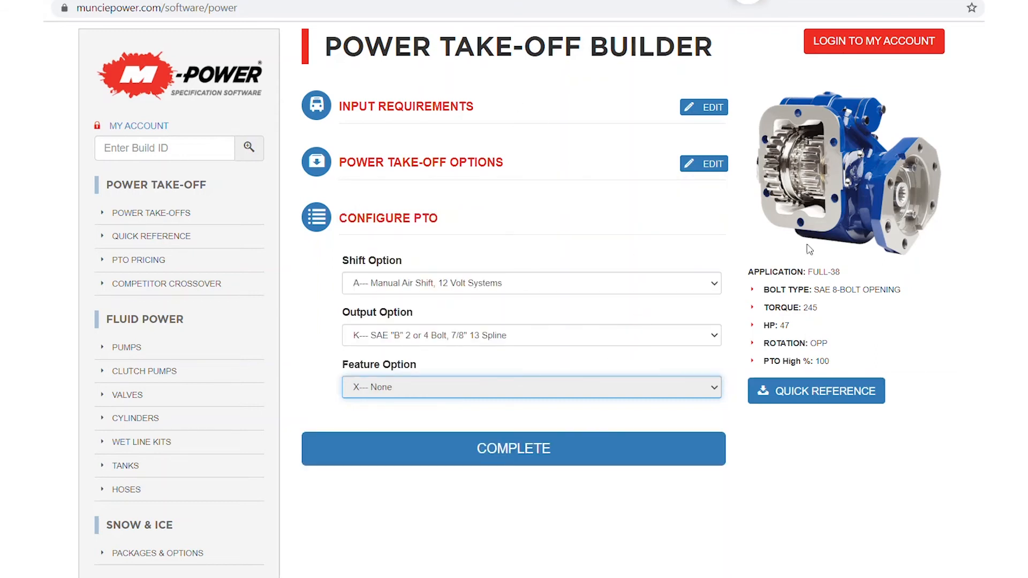
left_click(522, 453)
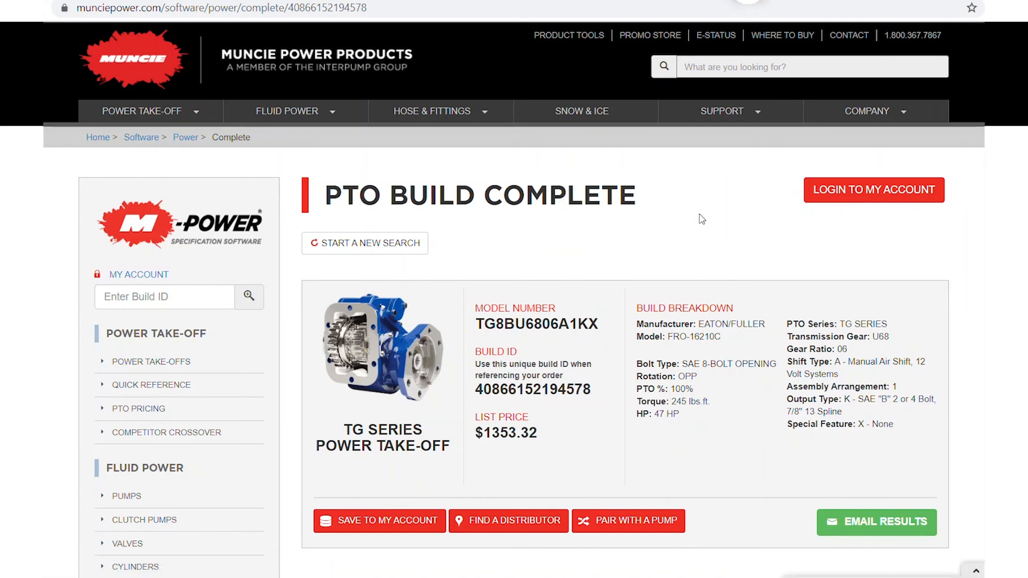
- Review the completed PTO build's summary, breakdown and priced search details
scroll(702, 219, "down", 1)
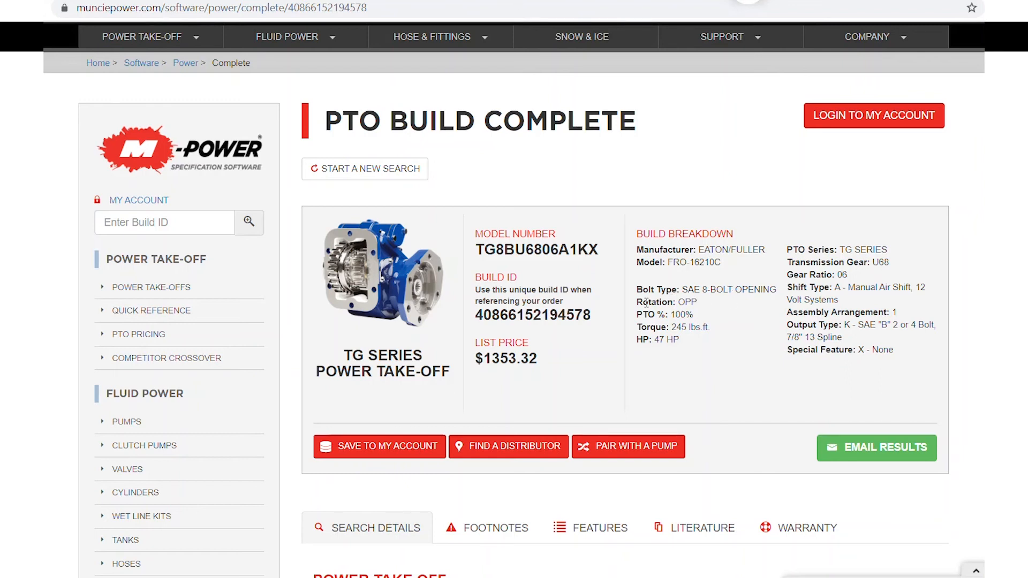
scroll(648, 302, "down", 3)
scroll(646, 303, "down", 4)
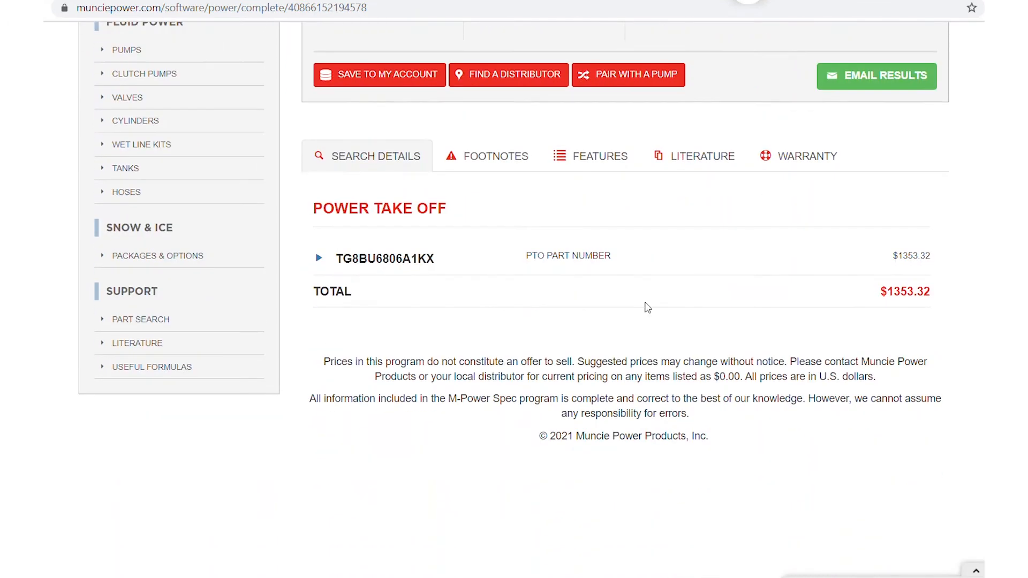
scroll(648, 308, "up", 1)
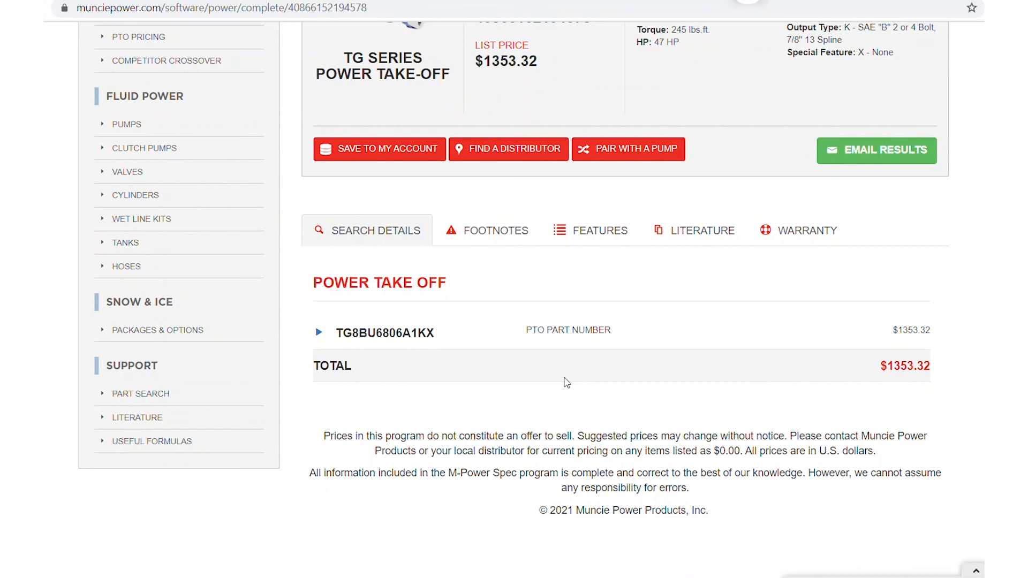
scroll(619, 384, "up", 3)
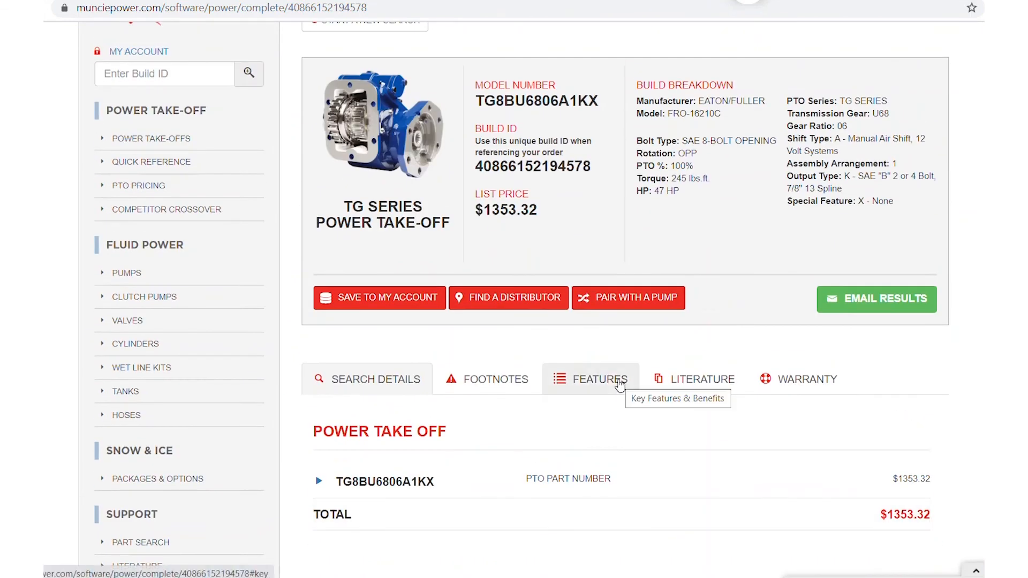
scroll(620, 383, "up", 3)
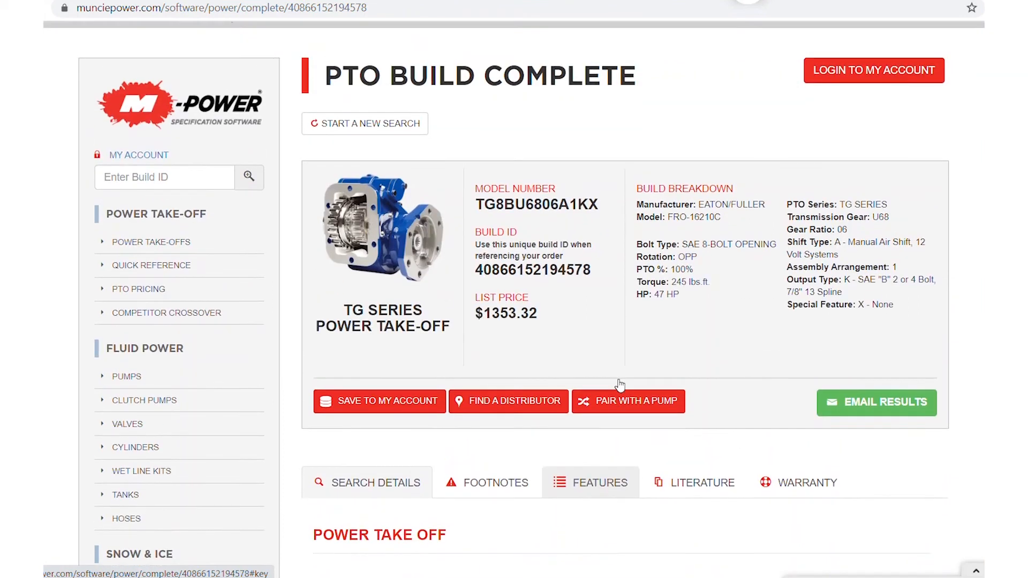